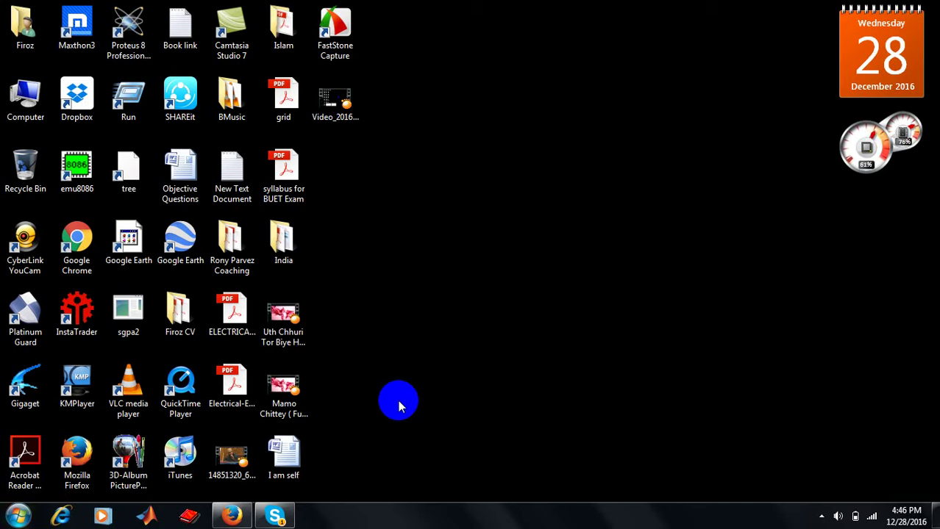
Launch Microsoft Office Word 2007 from the Start menu's All Programs, Microsoft Office folder
{"action": "left_click", "coordinate": [22, 518]}
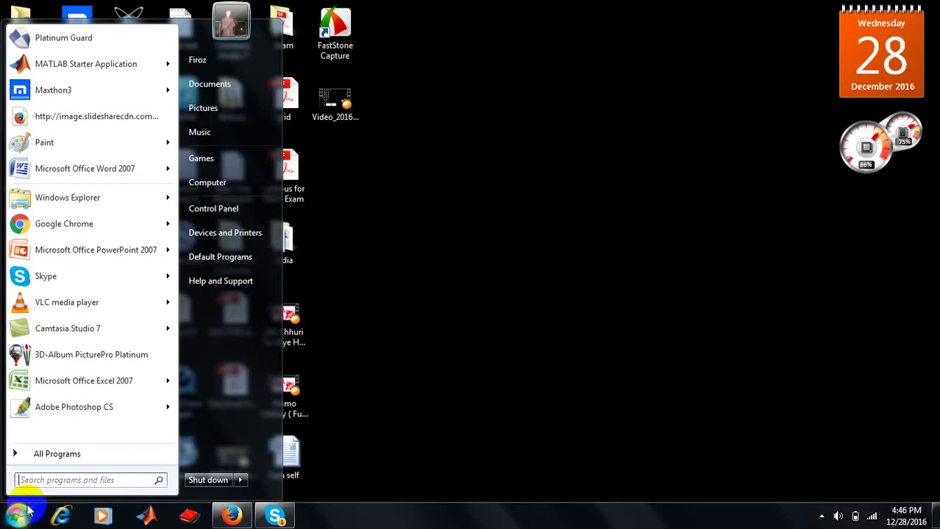
{"action": "left_click", "coordinate": [51, 456]}
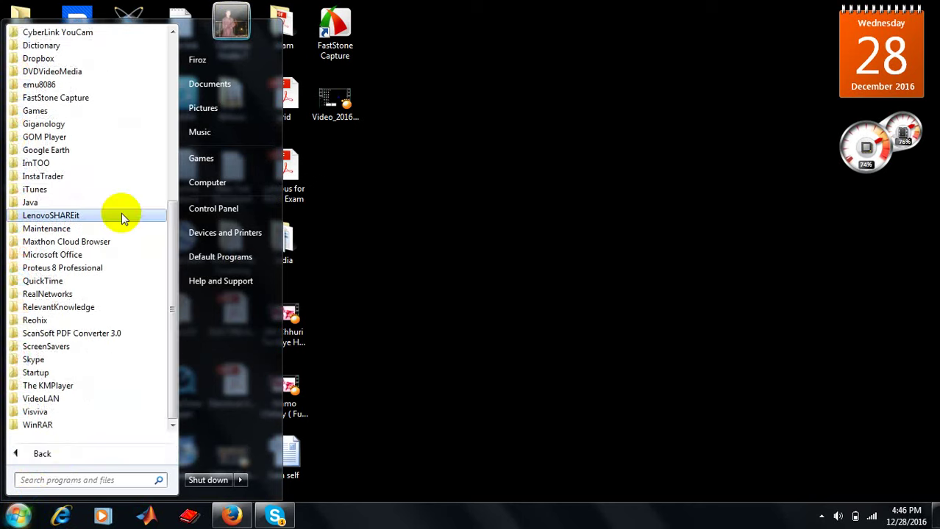
{"action": "left_click", "coordinate": [50, 255]}
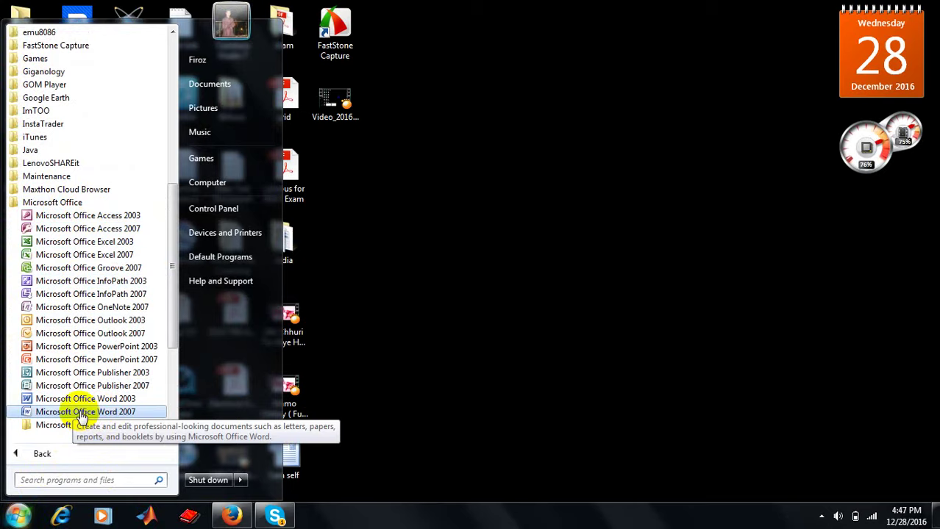
{"action": "left_click", "coordinate": [83, 416]}
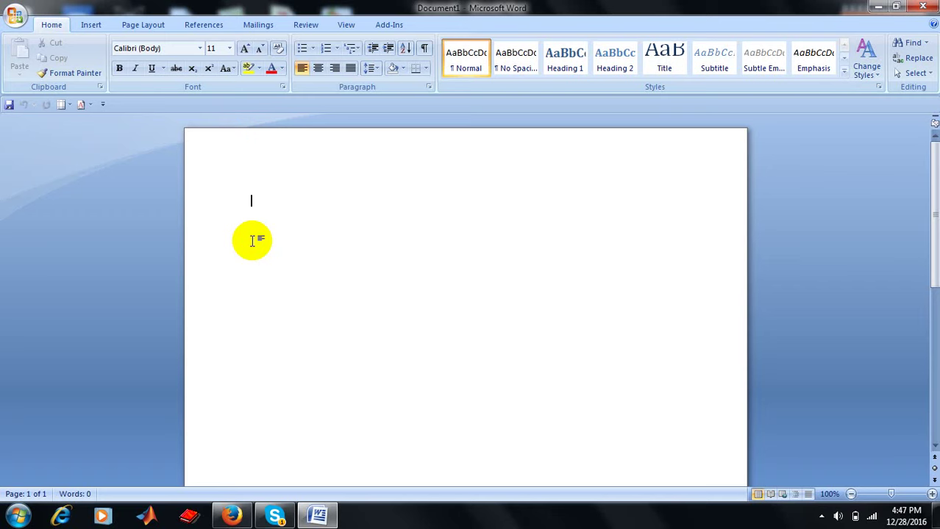
Type 'Dhaka is the capital of bangladesh.' on the blank page
{"action": "type", "text": "Dhaka"}
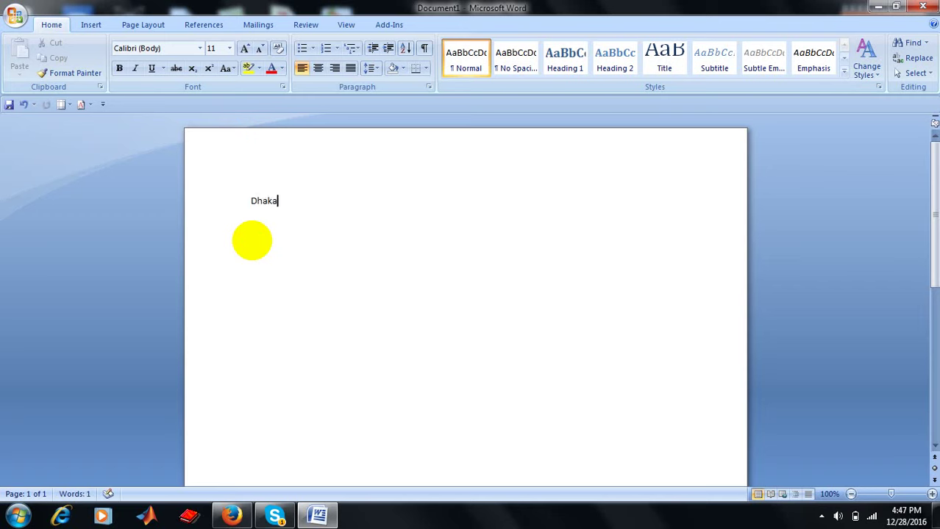
{"action": "type", "text": " is t"}
{"action": "type", "text": "he c"}
{"action": "type", "text": "apita"}
{"action": "type", "text": "l of"}
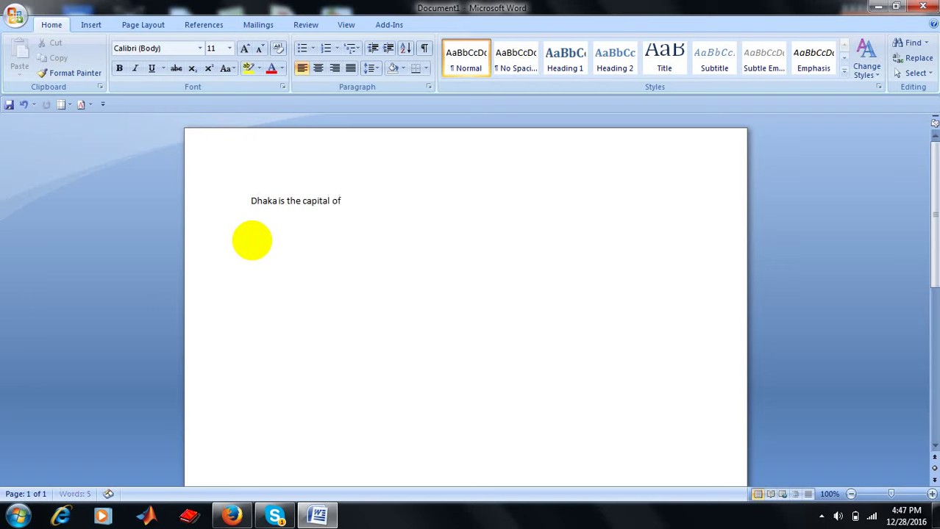
{"action": "type", "text": " ban"}
{"action": "type", "text": "glades"}
{"action": "type", "text": "h"}
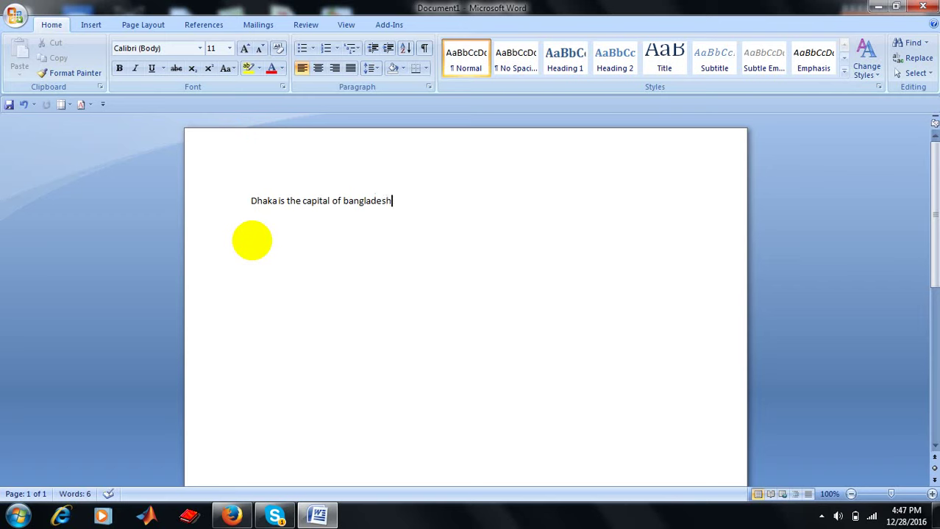
{"action": "type", "text": "."}
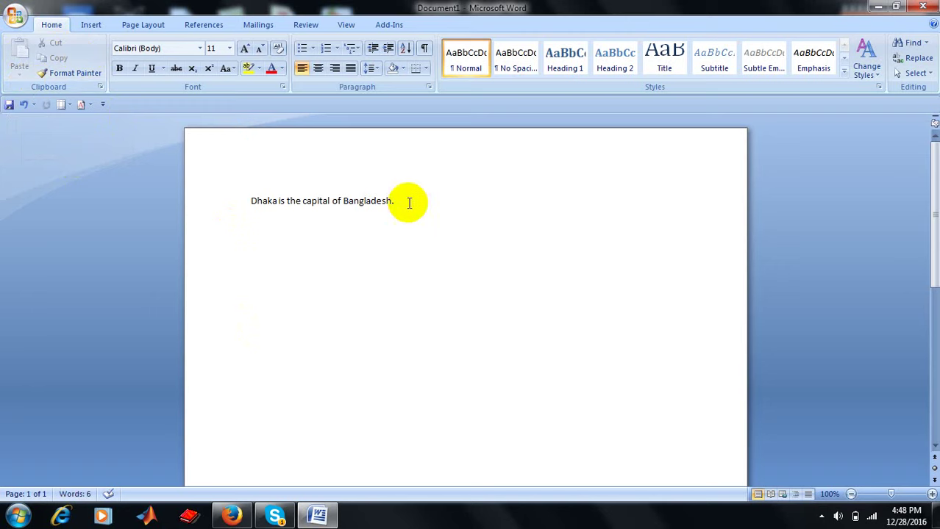
Copy the sentence and paste it on a new line directly below
{"action": "left_click_drag", "start_coordinate": [393, 202], "coordinate": [248, 199]}
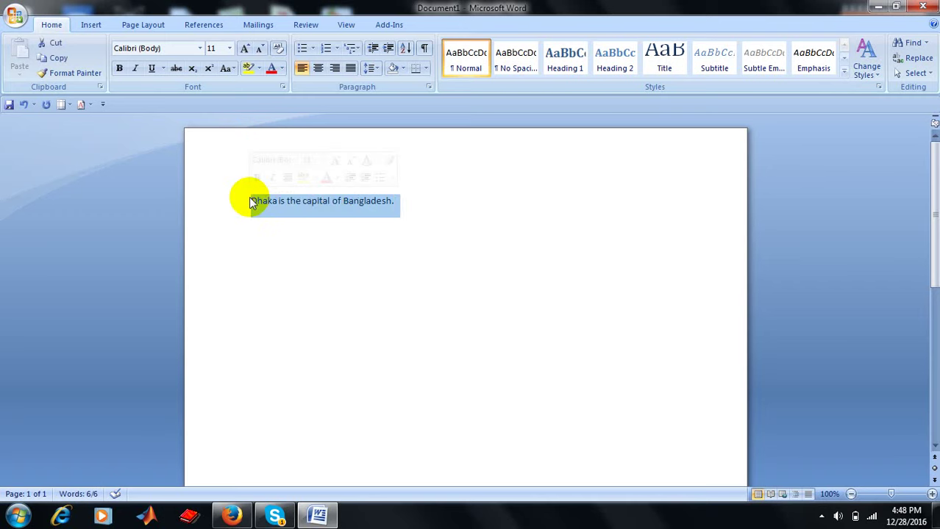
{"action": "right_click", "coordinate": [328, 212]}
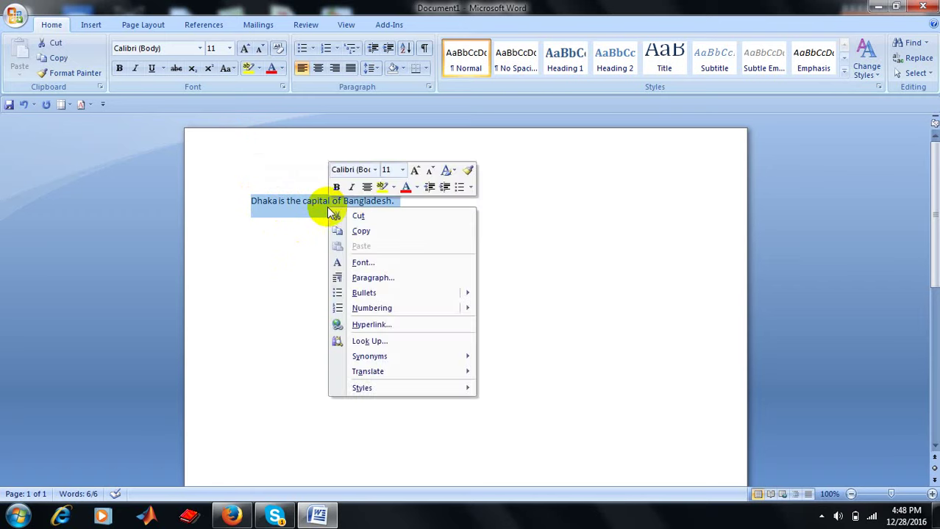
{"action": "left_click", "coordinate": [362, 231]}
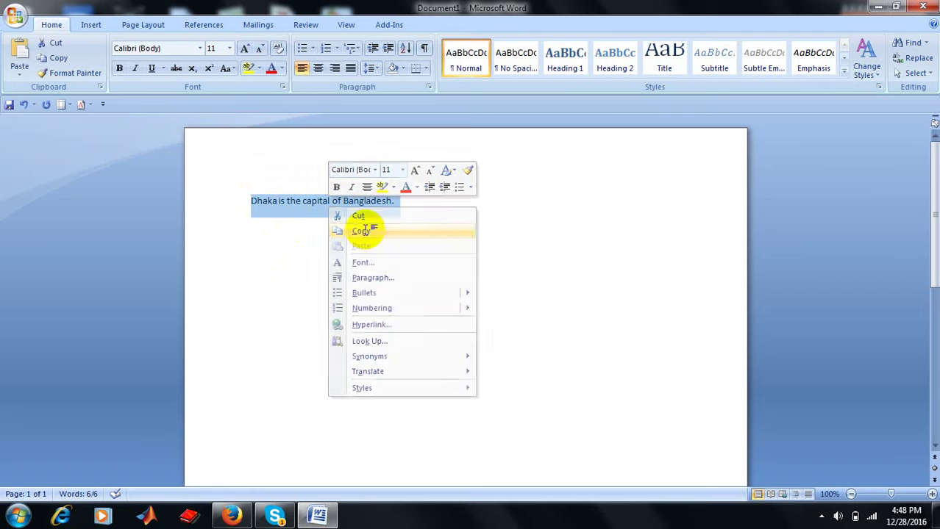
{"action": "left_click", "coordinate": [280, 265]}
{"action": "left_click", "coordinate": [423, 197]}
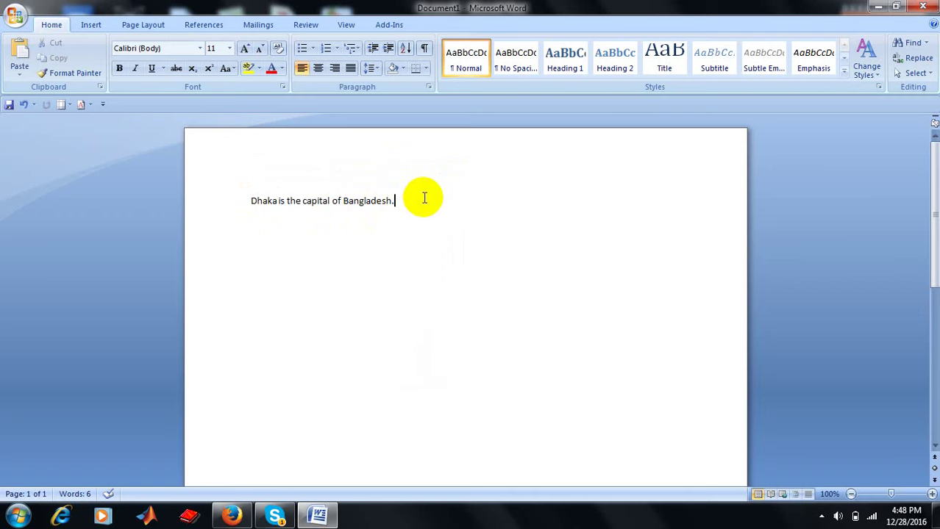
{"action": "key", "text": "Return"}
{"action": "key", "text": "Return"}
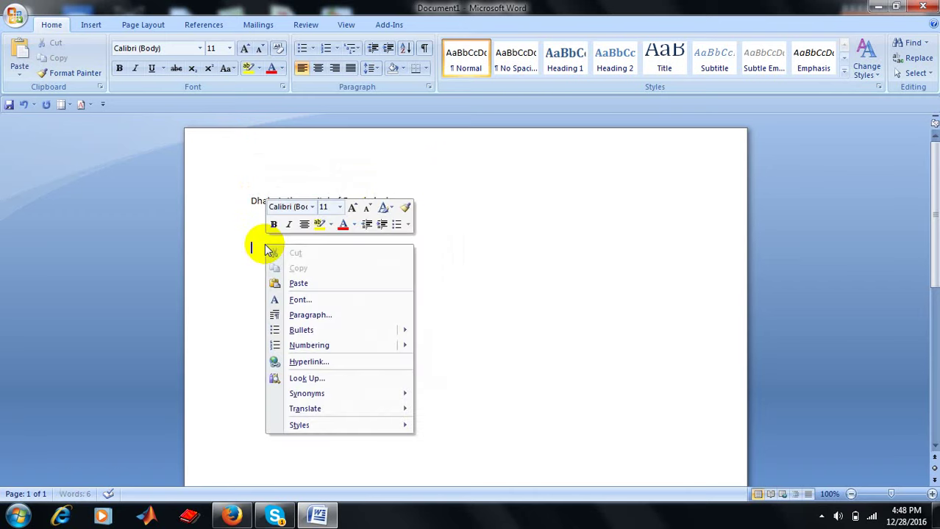
{"action": "right_click", "coordinate": [266, 247]}
{"action": "left_click", "coordinate": [296, 283]}
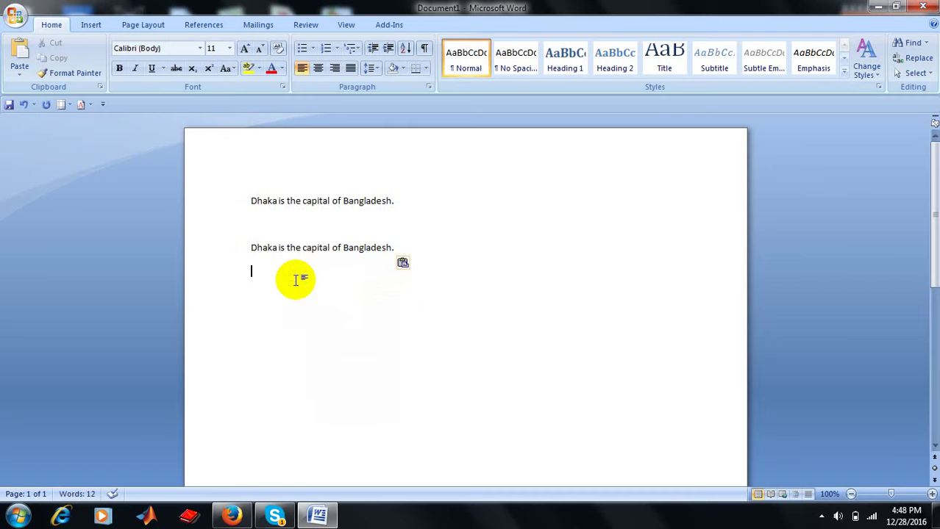
{"action": "left_click", "coordinate": [294, 280]}
Cut the first sentence and paste it beneath the remaining copy
{"action": "mouse_move", "coordinate": [405, 201]}
{"action": "left_mouse_down"}
{"action": "mouse_move", "coordinate": [314, 187]}
{"action": "mouse_move", "coordinate": [273, 200]}
{"action": "left_mouse_up"}
{"action": "right_click", "coordinate": [278, 201]}
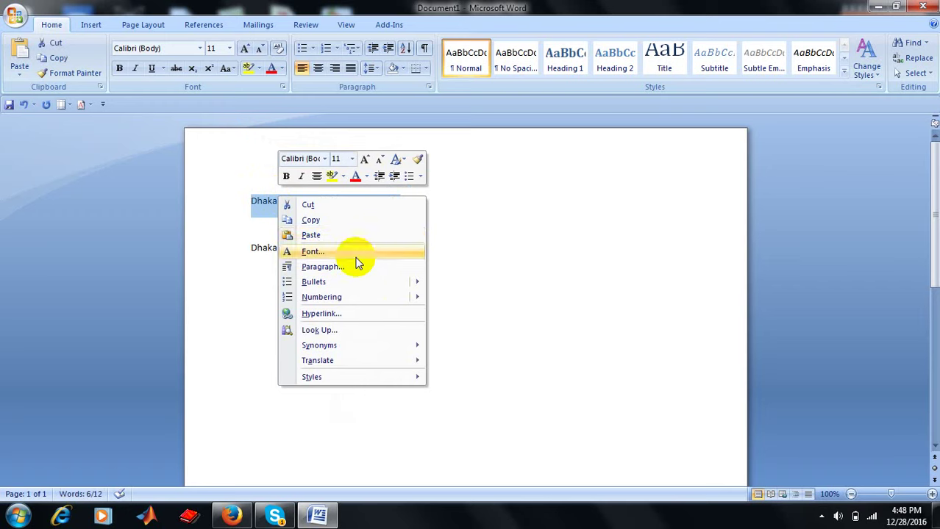
{"action": "left_click", "coordinate": [314, 205]}
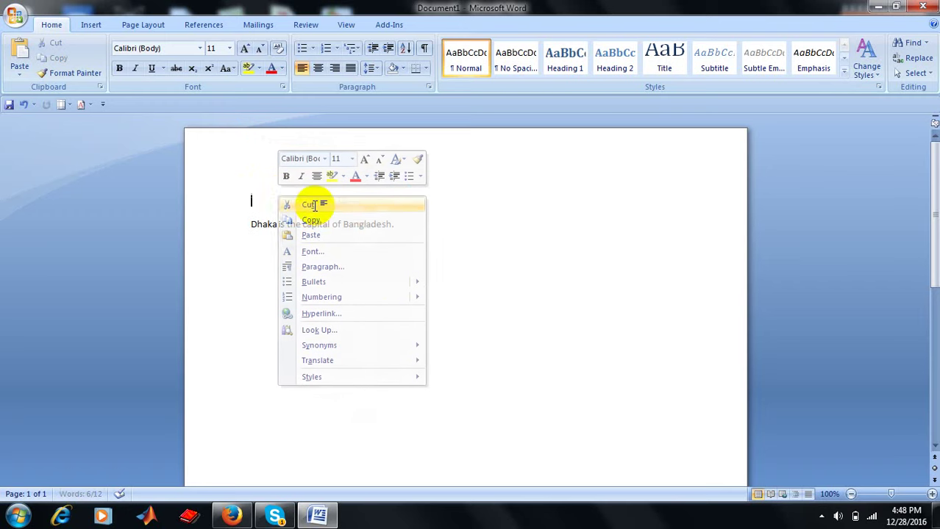
{"action": "left_click", "coordinate": [252, 263]}
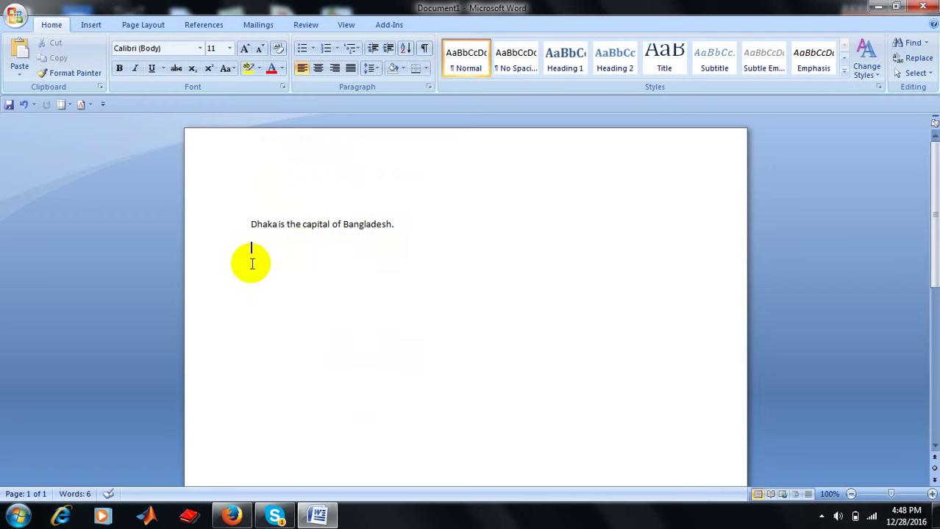
{"action": "right_click", "coordinate": [251, 263]}
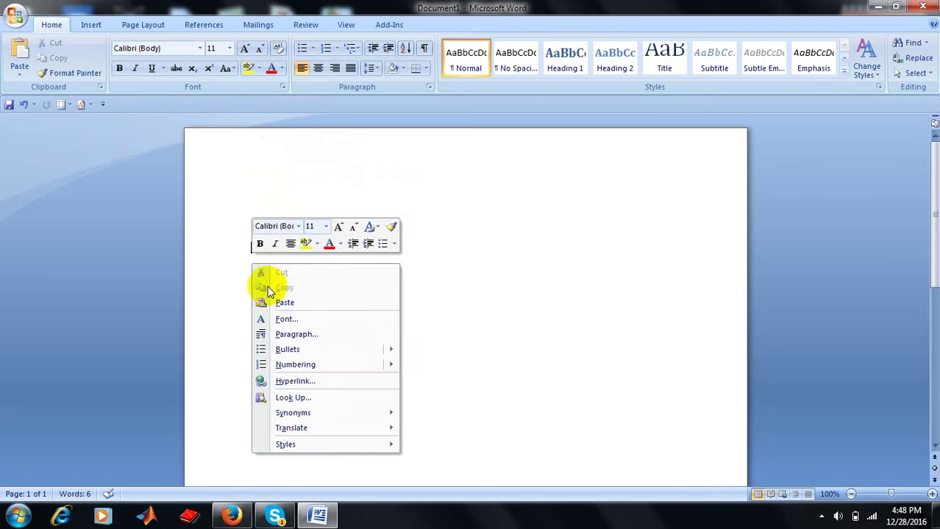
{"action": "left_click", "coordinate": [283, 301]}
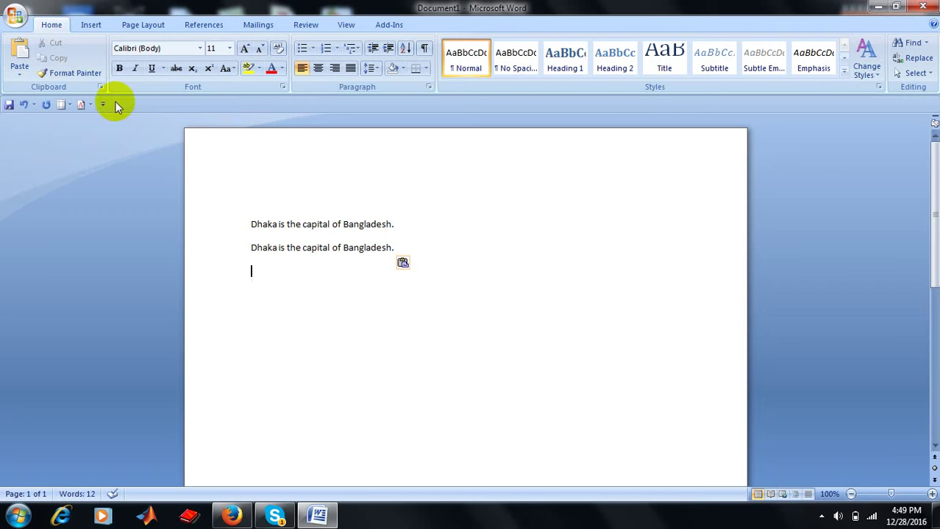
{"action": "left_click_drag", "start_coordinate": [415, 224], "coordinate": [261, 215]}
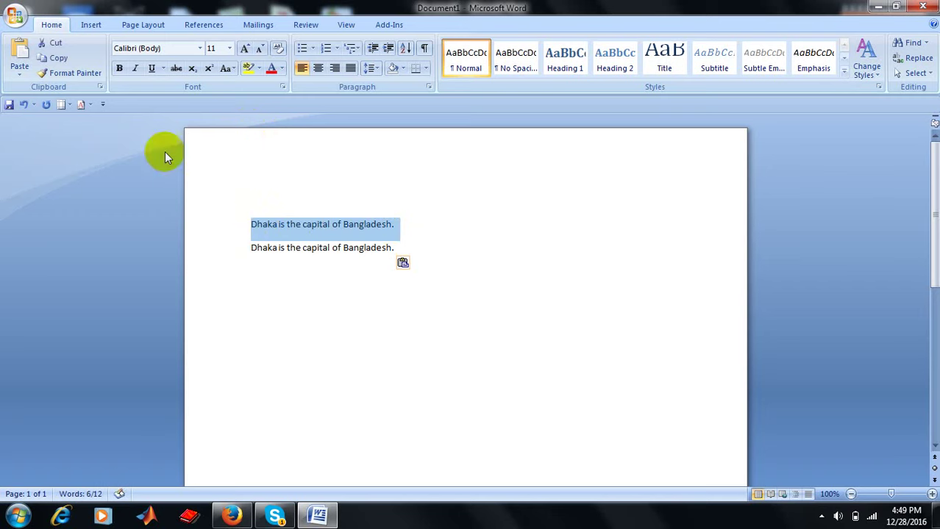
{"action": "left_click", "coordinate": [199, 49]}
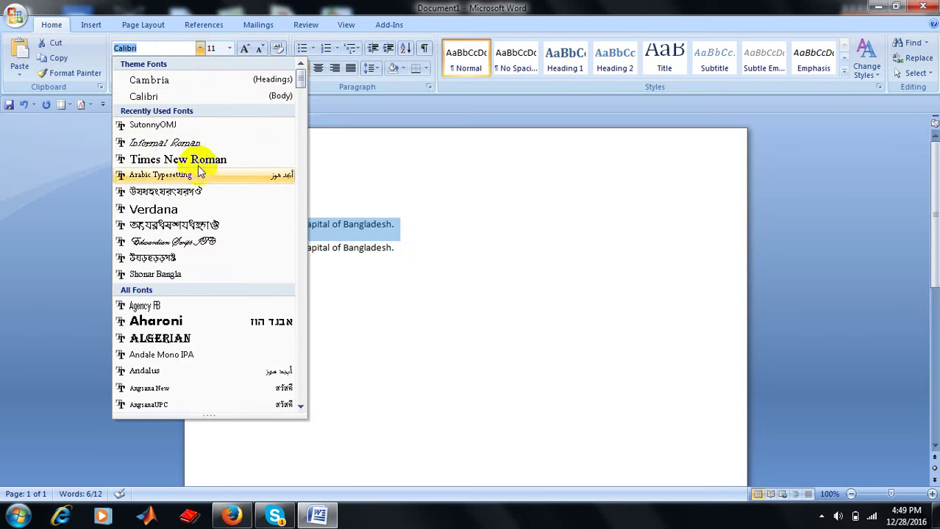
{"action": "left_click", "coordinate": [190, 162]}
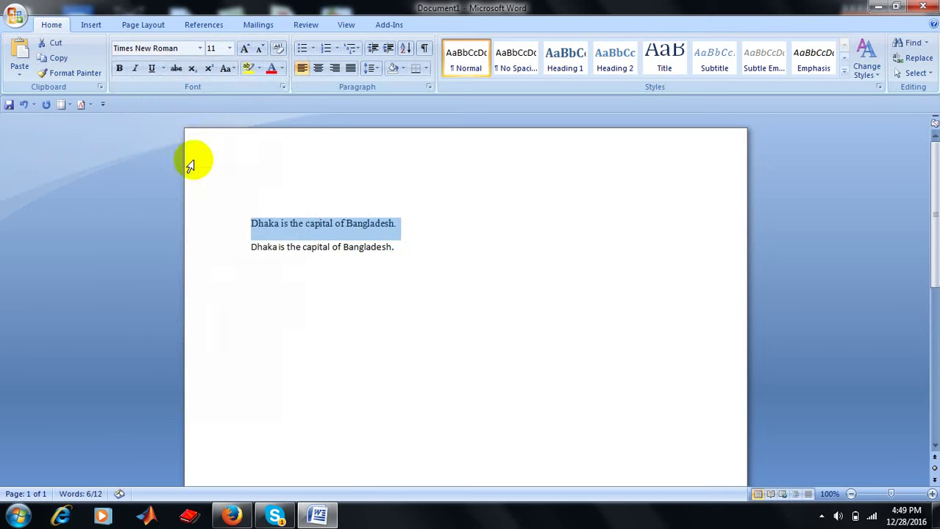
{"action": "left_click", "coordinate": [200, 50]}
{"action": "left_click", "coordinate": [153, 95]}
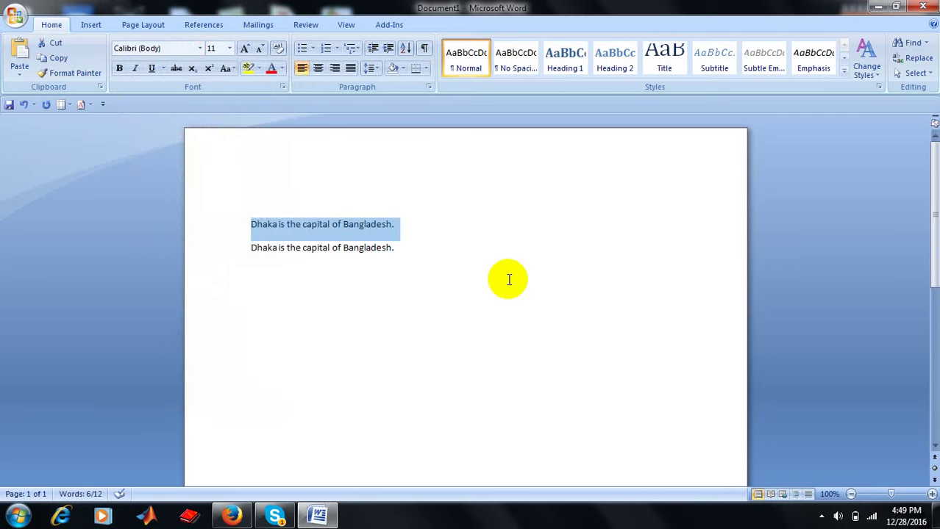
Set the first sentence to 22 pt, grow it to 72 pt, then shrink it to 24 pt
{"action": "left_click", "coordinate": [230, 50]}
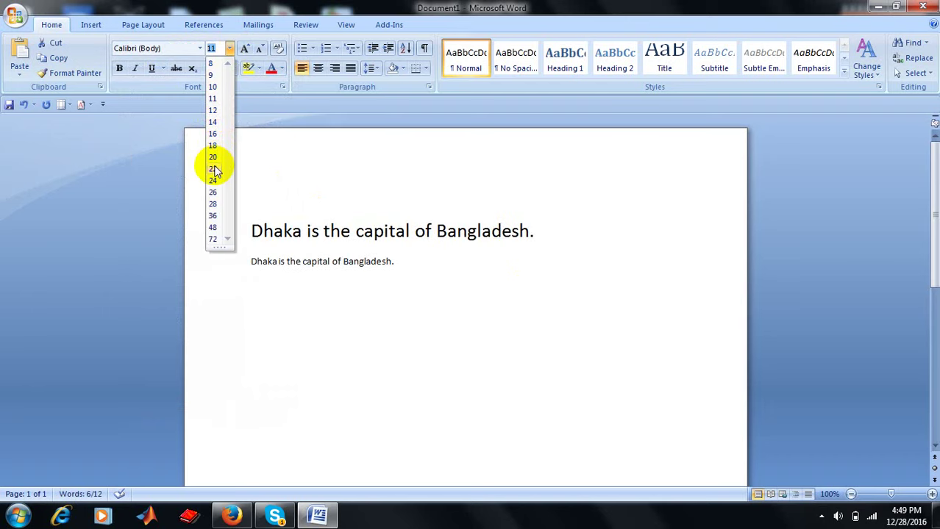
{"action": "left_click", "coordinate": [214, 169]}
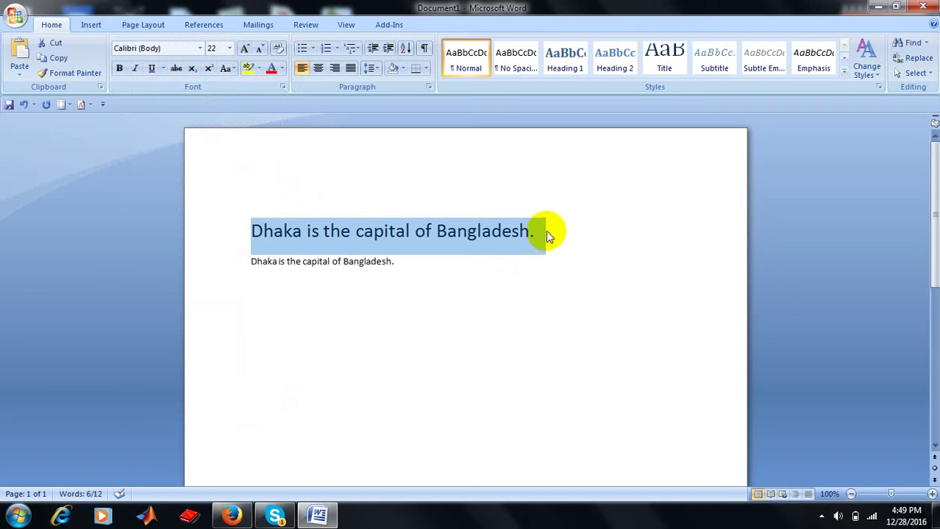
{"action": "left_click", "coordinate": [246, 49]}
{"action": "left_click", "coordinate": [246, 48]}
{"action": "left_click", "coordinate": [246, 49]}
{"action": "left_click", "coordinate": [246, 48]}
{"action": "left_click", "coordinate": [246, 48]}
{"action": "left_click", "coordinate": [246, 48]}
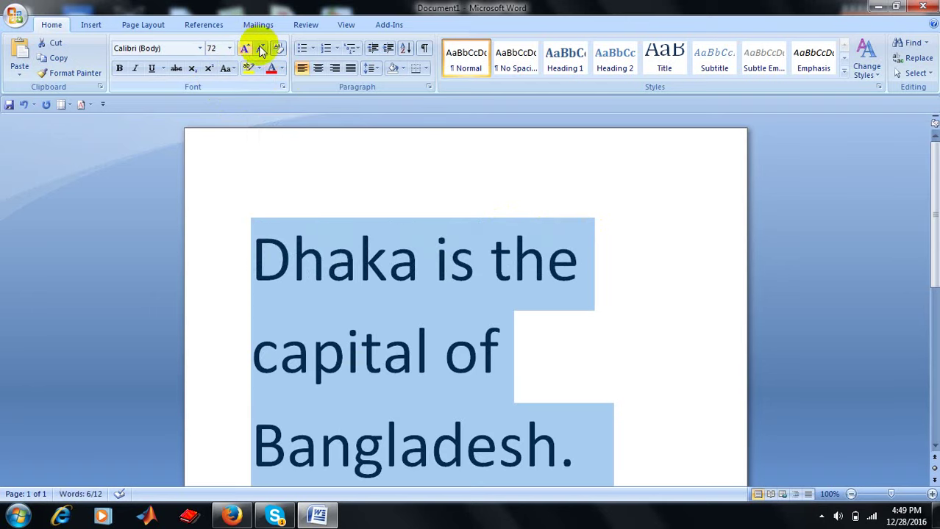
{"action": "left_click", "coordinate": [262, 48]}
{"action": "left_click", "coordinate": [261, 48]}
{"action": "left_click", "coordinate": [262, 49]}
{"action": "left_click", "coordinate": [261, 49]}
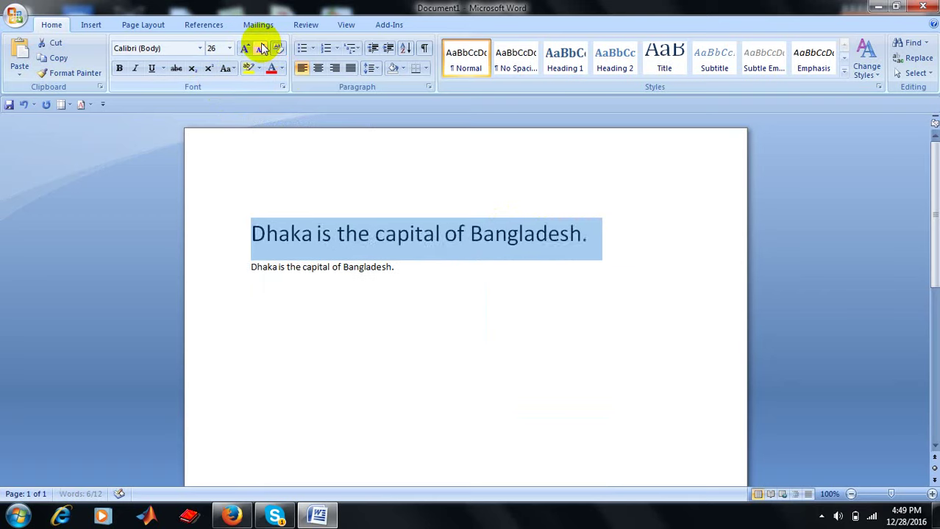
{"action": "left_click", "coordinate": [263, 49]}
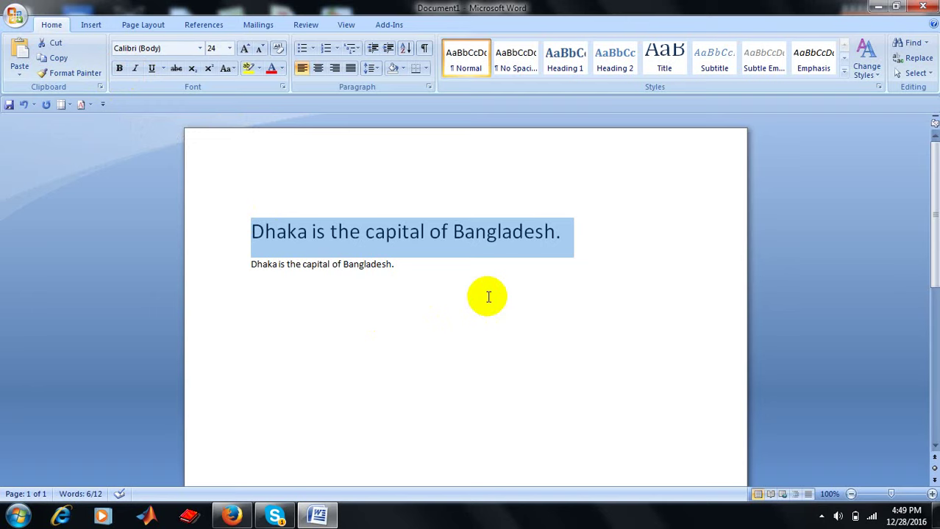
Make the 24-pt first sentence bold and italic with a dotted underline
{"action": "left_click", "coordinate": [120, 70]}
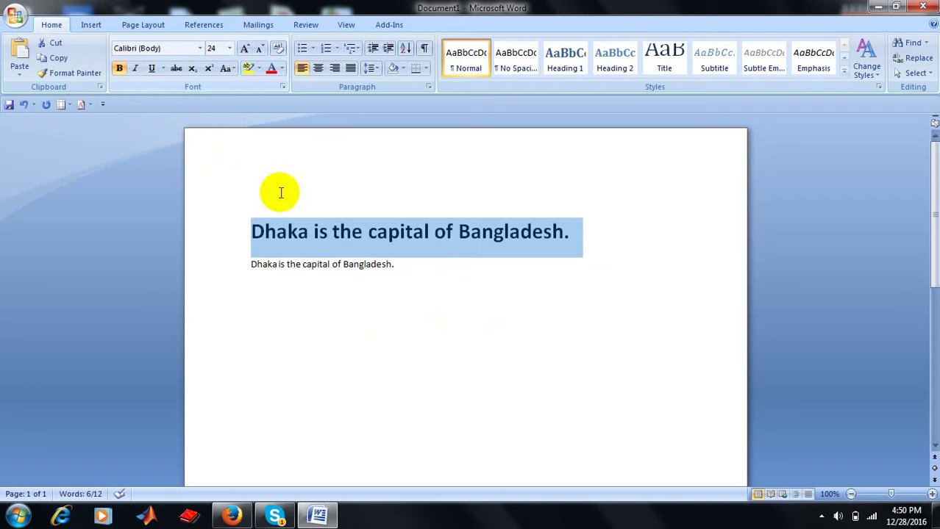
{"action": "left_click", "coordinate": [132, 71]}
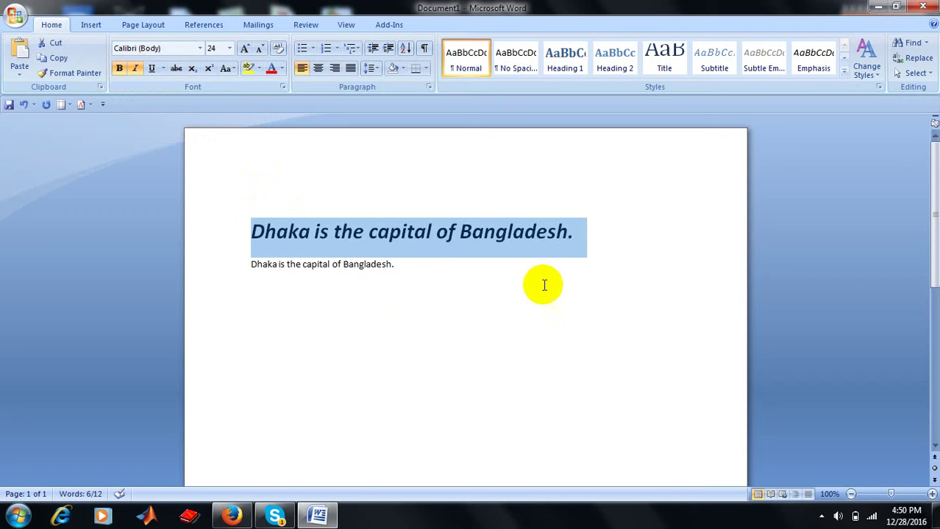
{"action": "left_click", "coordinate": [151, 70]}
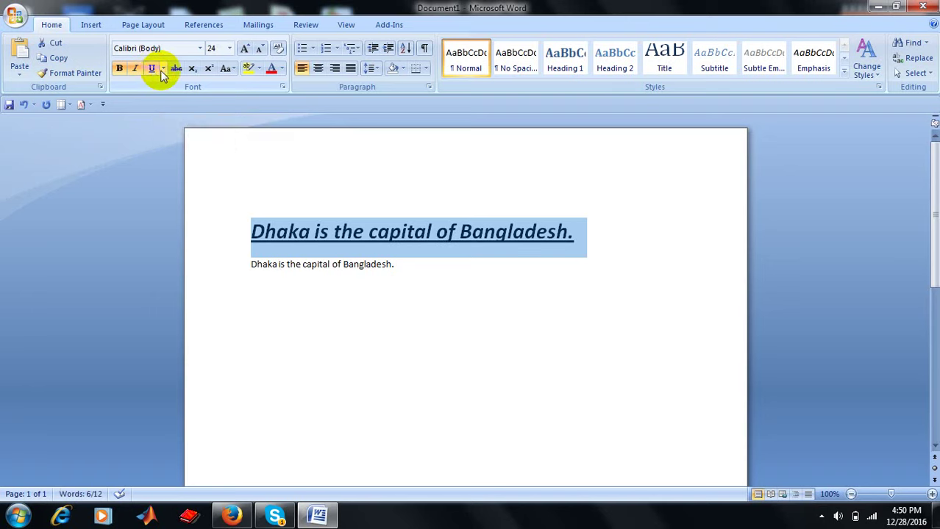
{"action": "left_click", "coordinate": [163, 69]}
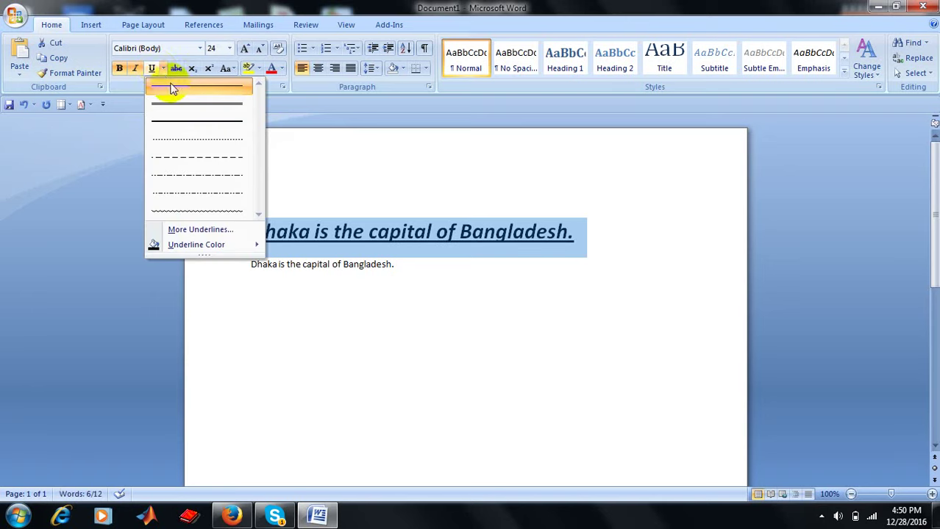
{"action": "left_click", "coordinate": [188, 139]}
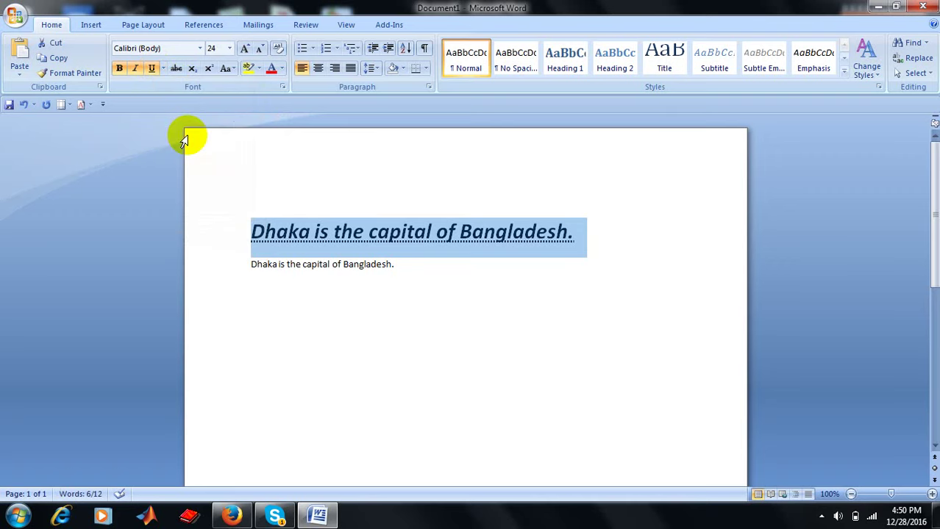
{"action": "left_click", "coordinate": [408, 264]}
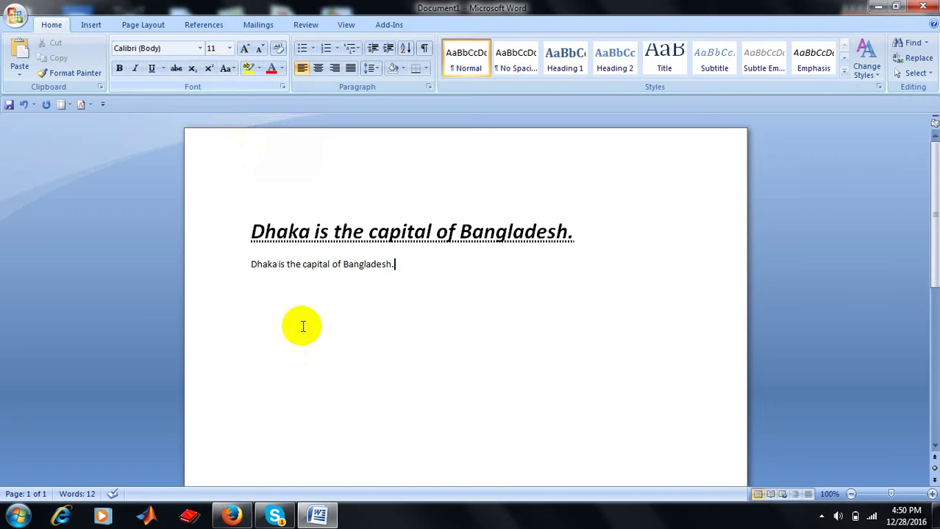
Below the sentences, add a line with 2 followed by superscript 5
{"action": "key", "text": "Return"}
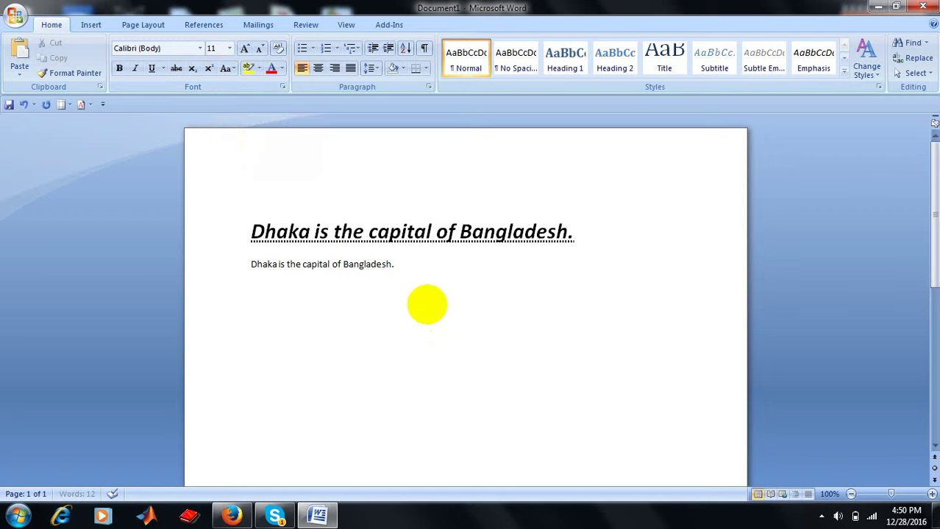
{"action": "key", "text": "Return"}
{"action": "type", "text": "2"}
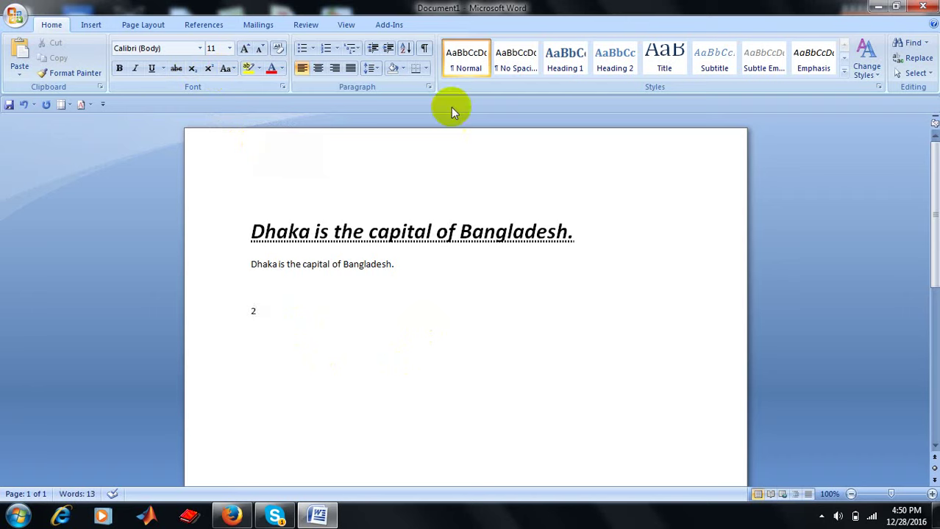
{"action": "left_click", "coordinate": [209, 70]}
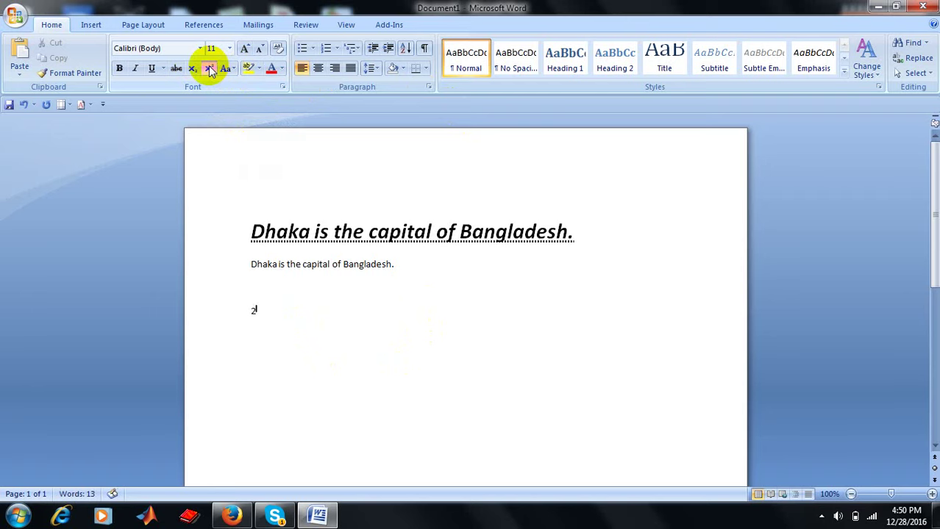
{"action": "type", "text": "5"}
{"action": "left_click", "coordinate": [209, 69]}
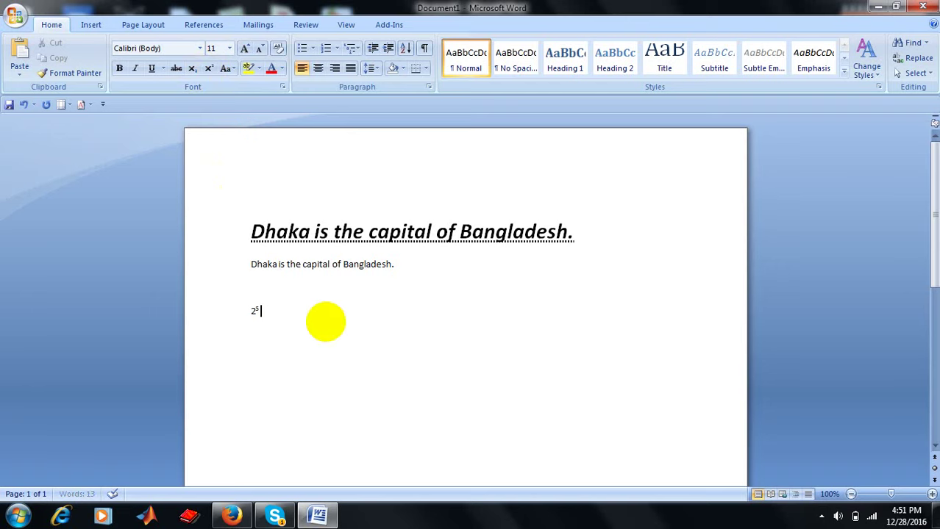
Type 6 followed by subscript 5 on the same line
{"action": "type", "text": "6"}
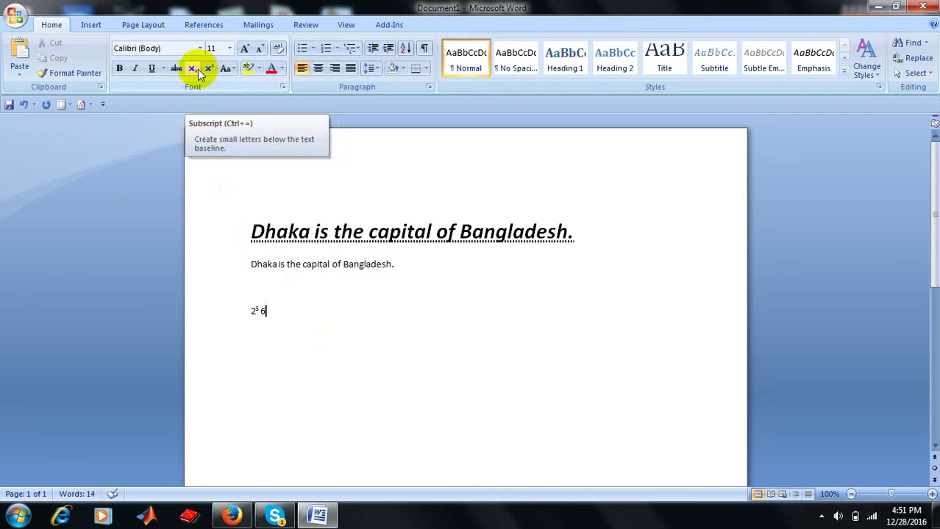
{"action": "left_click", "coordinate": [194, 69]}
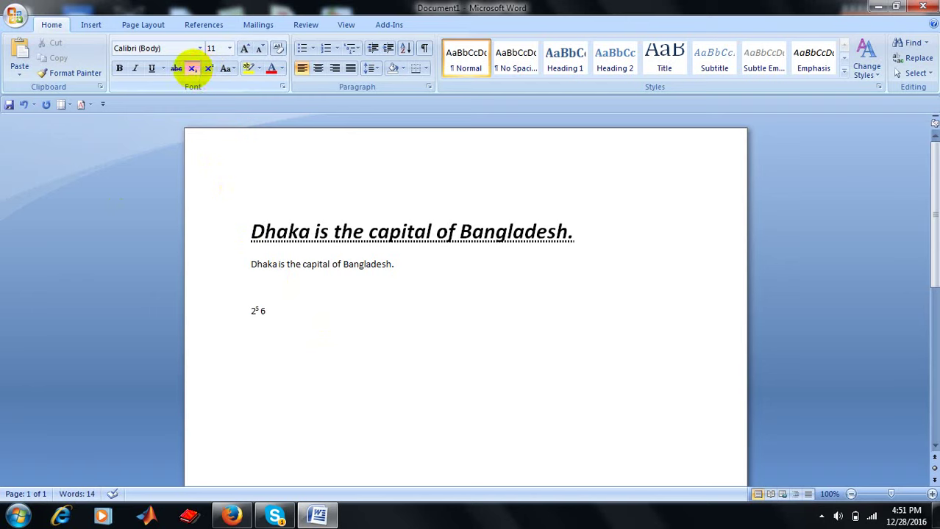
{"action": "type", "text": "5"}
{"action": "left_click", "coordinate": [194, 72]}
{"action": "left_click", "coordinate": [194, 72]}
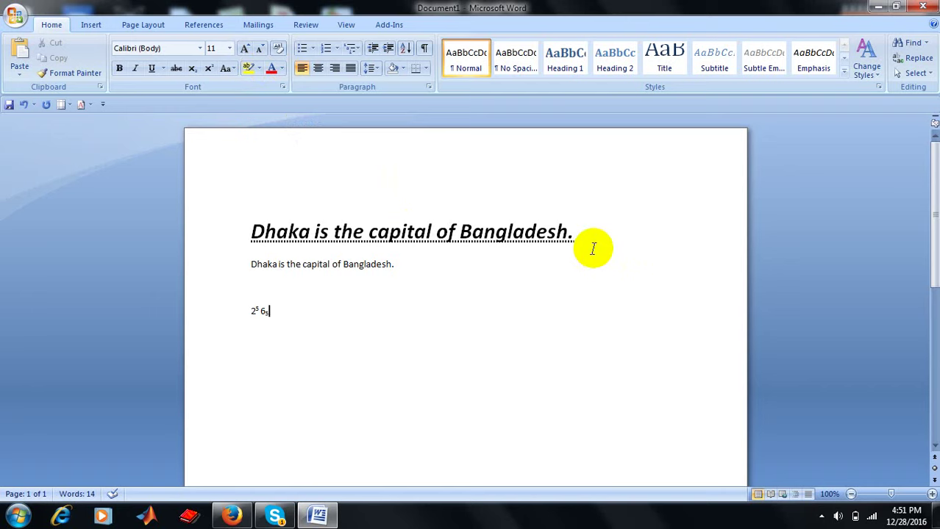
Change the bold italic first sentence's font colour to green
{"action": "left_click_drag", "start_coordinate": [590, 236], "coordinate": [278, 228]}
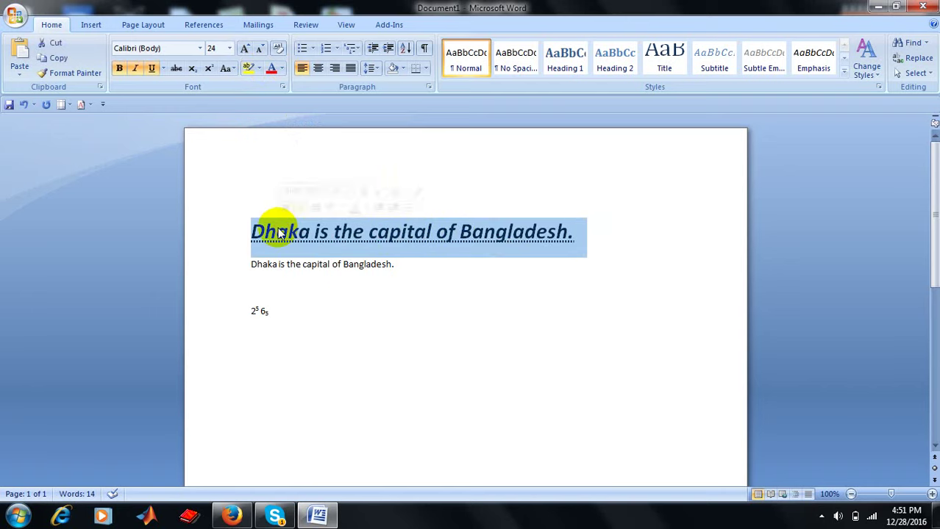
{"action": "left_click", "coordinate": [281, 70]}
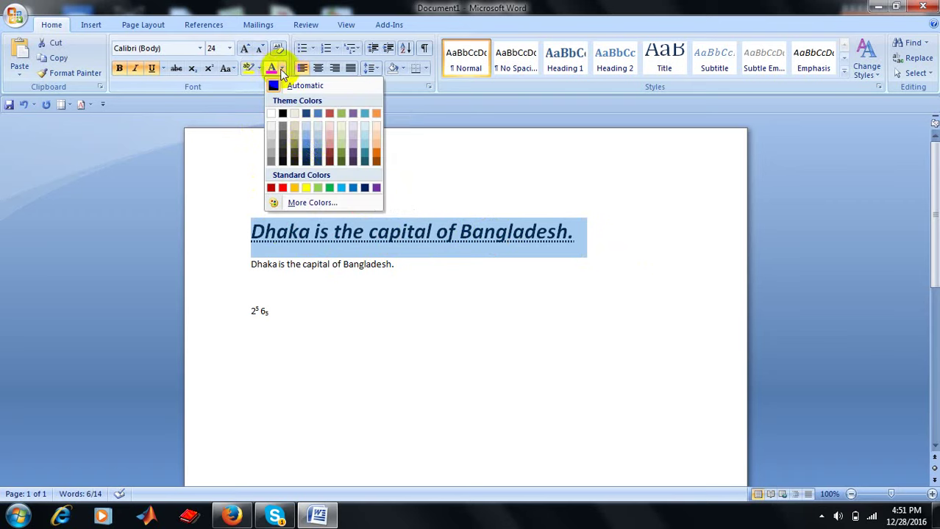
{"action": "left_click", "coordinate": [331, 188]}
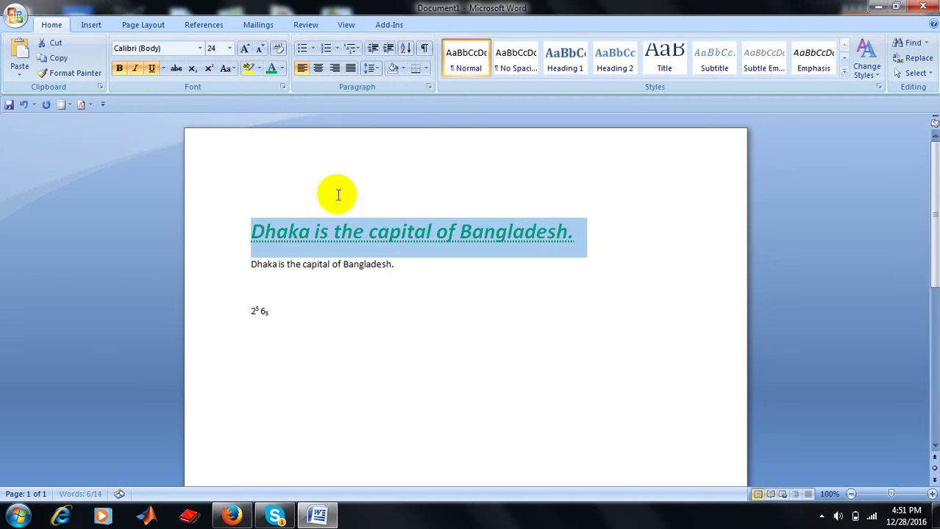
{"action": "left_click", "coordinate": [497, 340]}
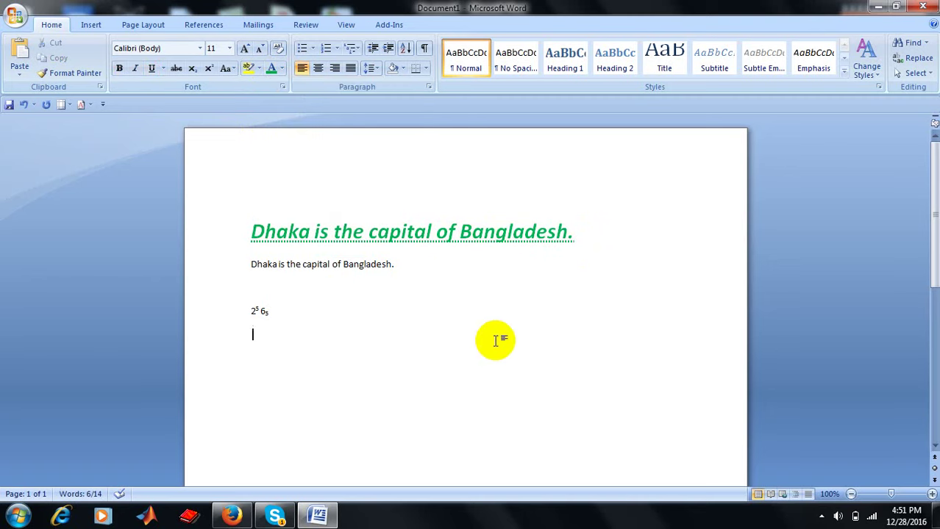